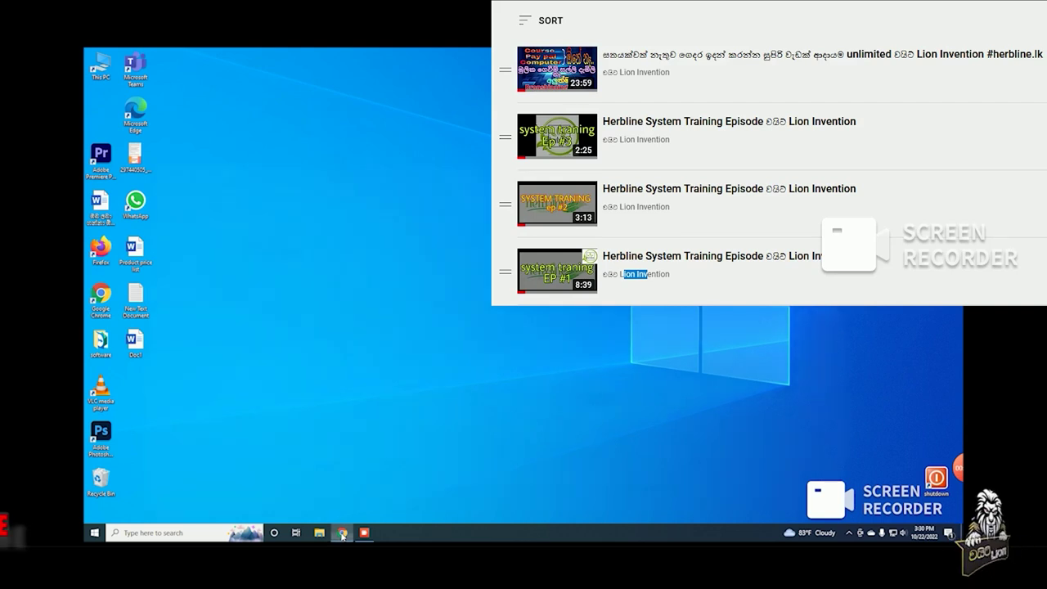
Bring the Chrome window with the herbline.lk home page to the front
click(342, 533)
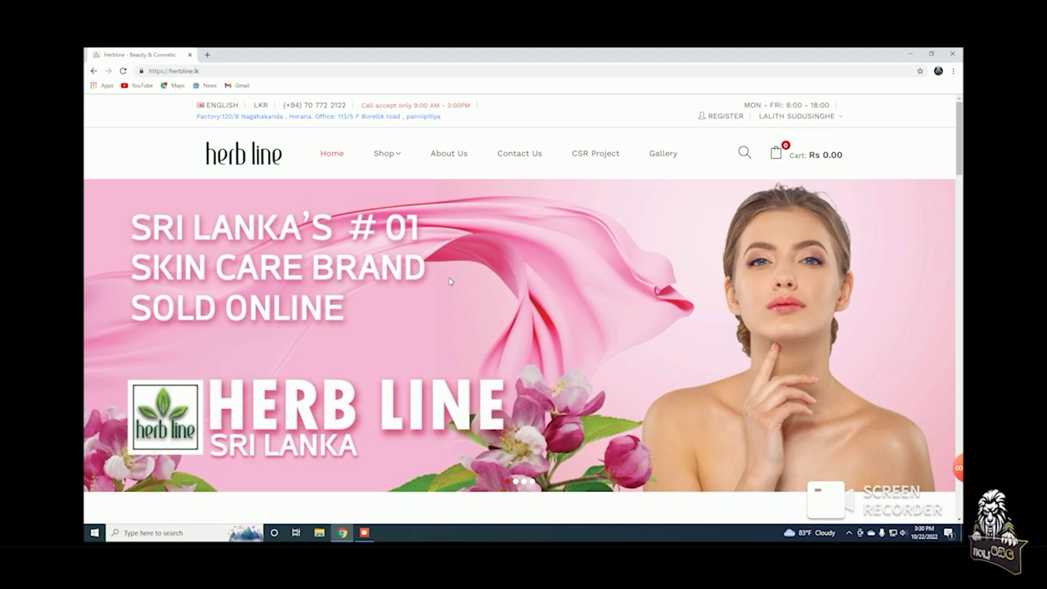
Browse the home page and gallery, then open the My Account dashboard from the footer
scroll(451, 291, down, 3)
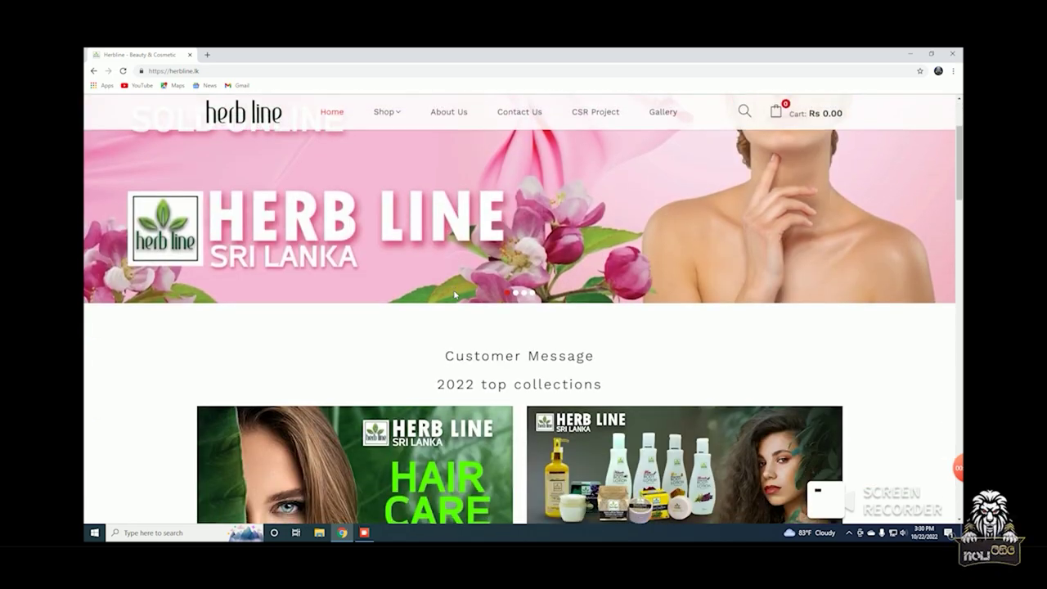
scroll(455, 294, down, 7)
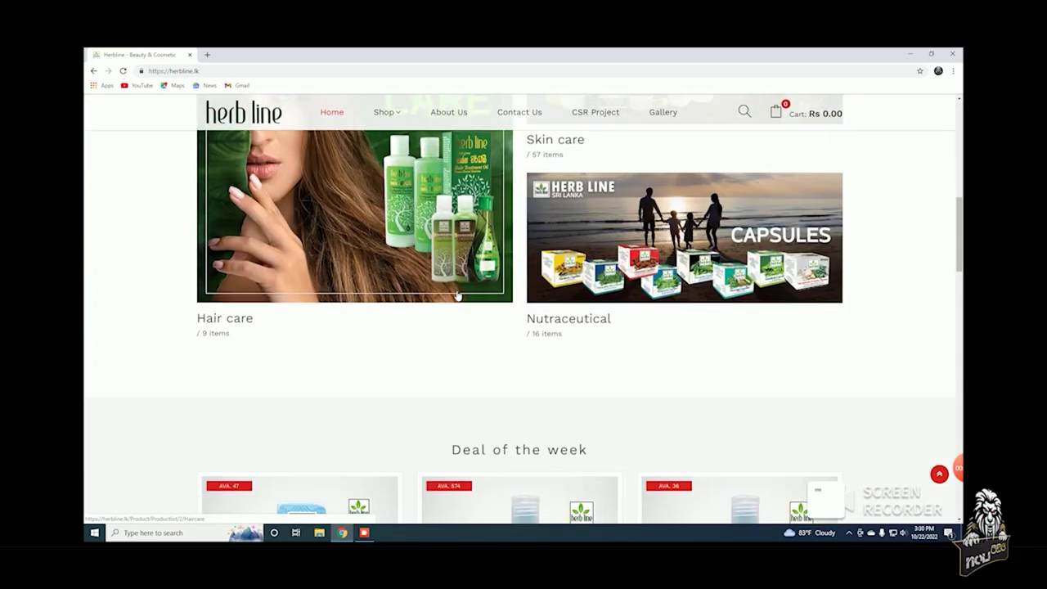
scroll(458, 296, down, 3)
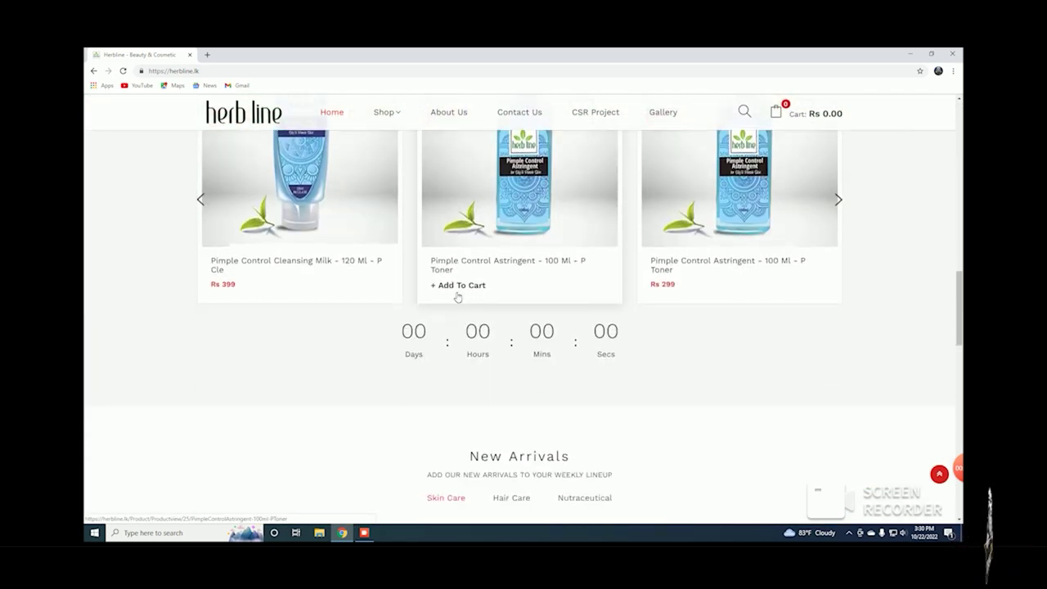
scroll(457, 297, down, 1)
scroll(458, 297, down, 1)
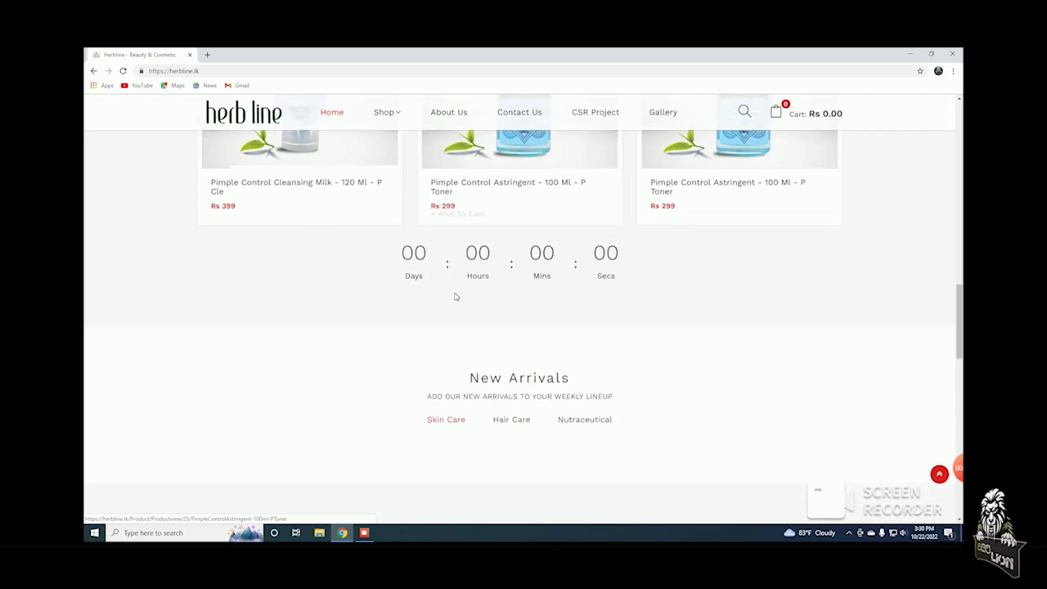
scroll(461, 291, up, 3)
scroll(459, 292, down, 10)
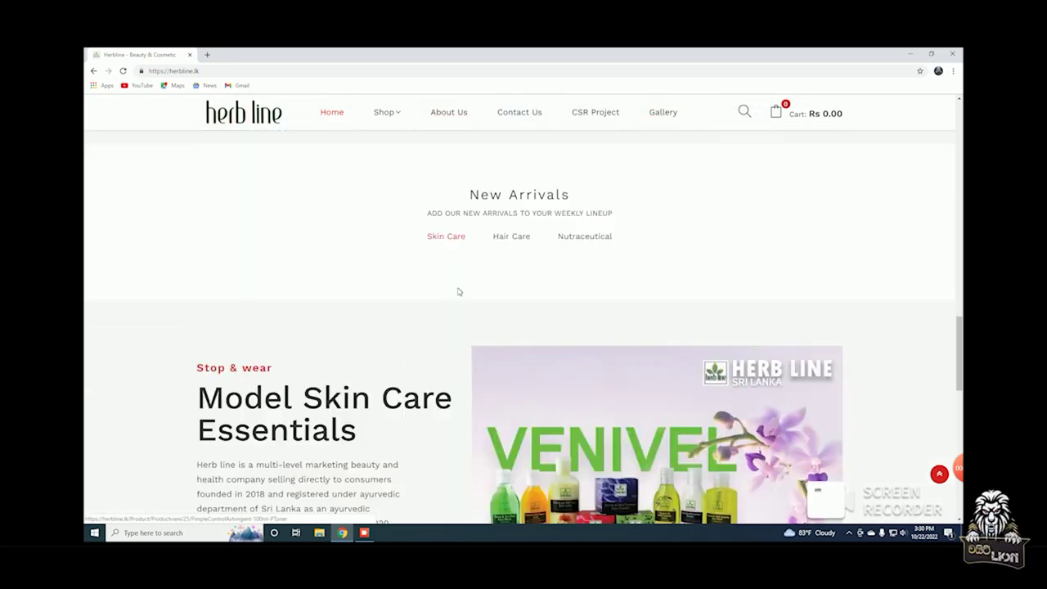
scroll(459, 291, down, 5)
scroll(459, 292, up, 10)
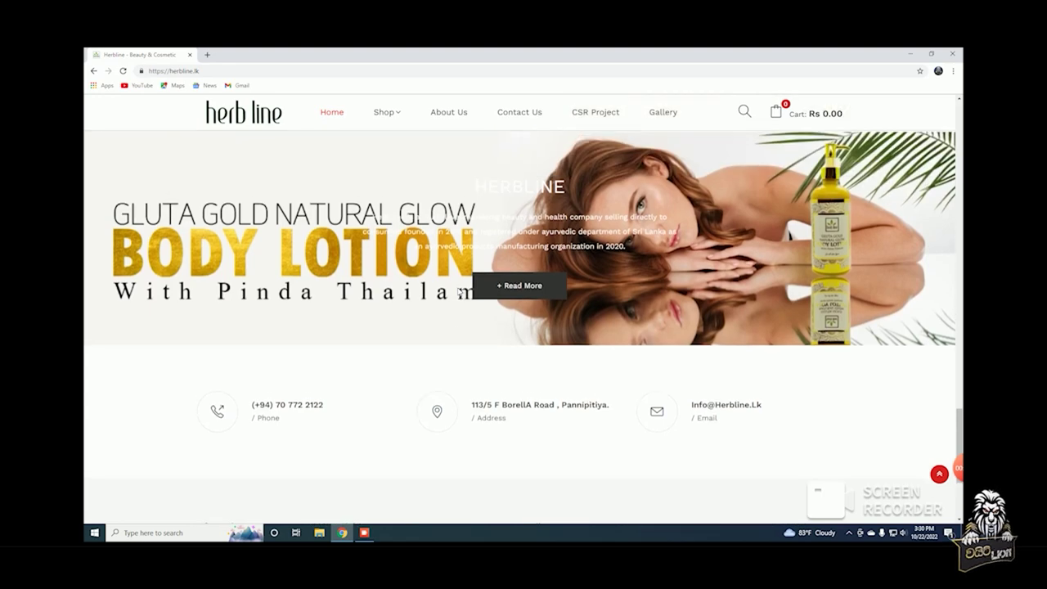
scroll(459, 292, up, 3)
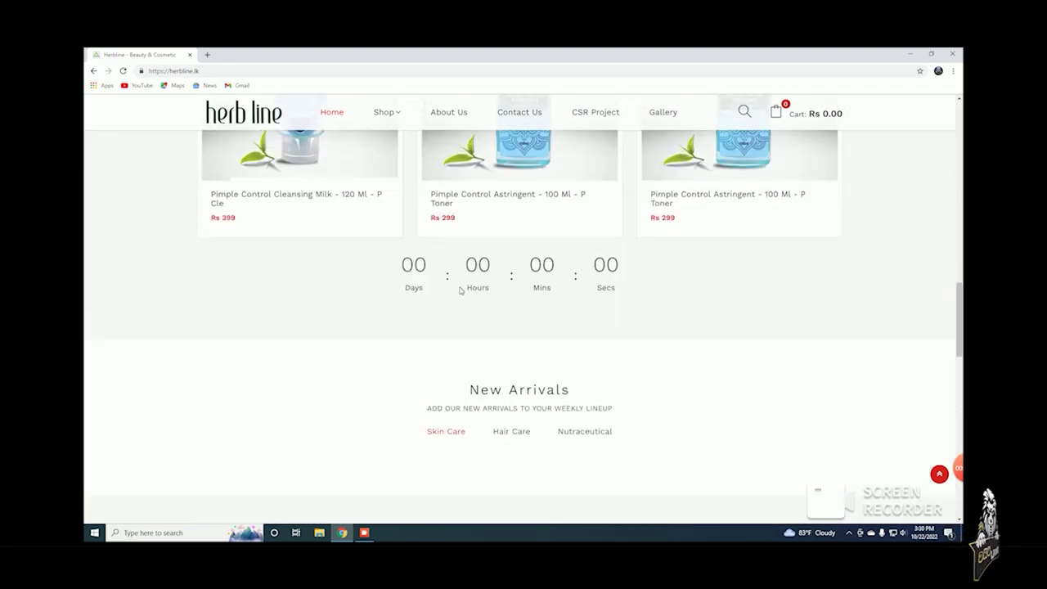
scroll(460, 290, up, 10)
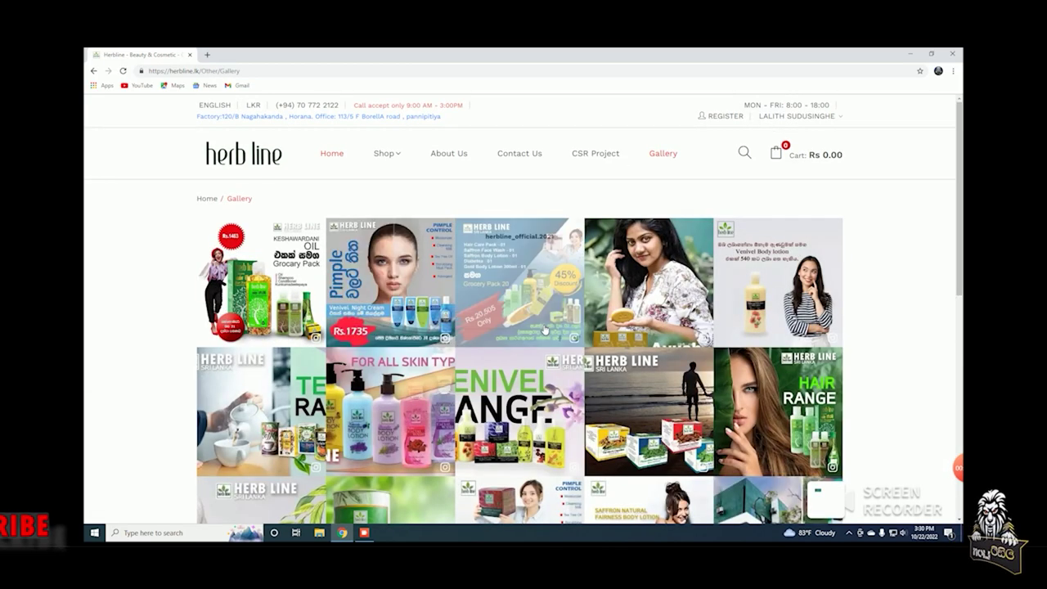
scroll(388, 309, down, 3)
scroll(545, 332, up, 2)
scroll(544, 332, down, 5)
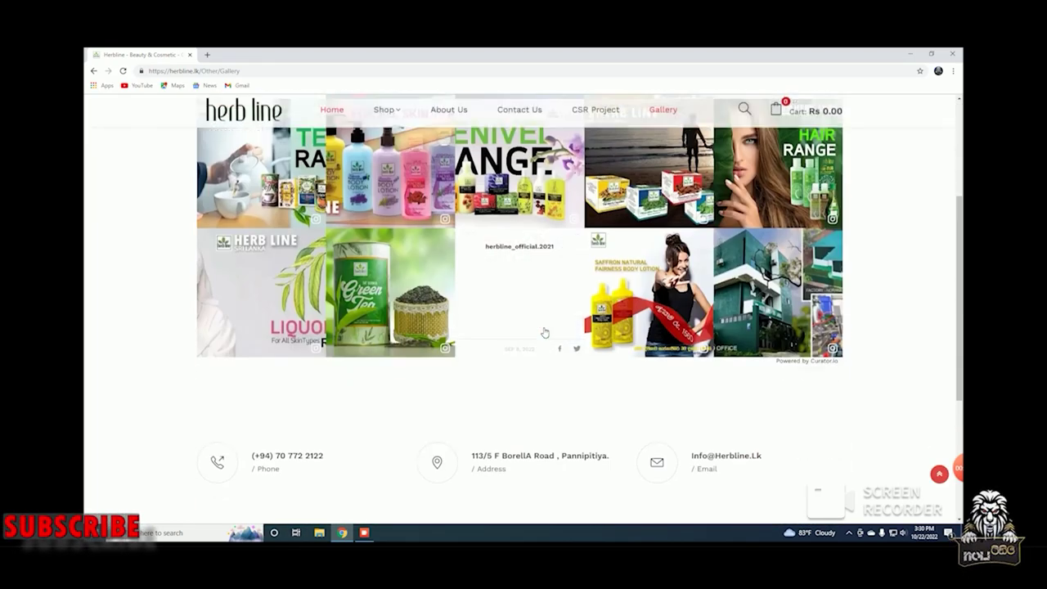
scroll(545, 332, up, 6)
scroll(544, 332, down, 5)
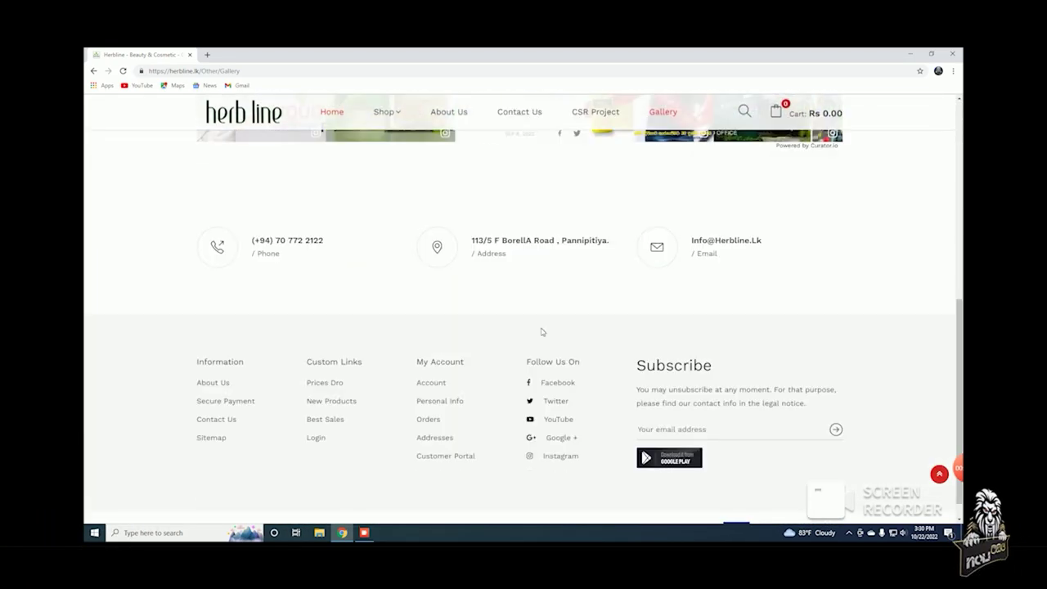
click(446, 386)
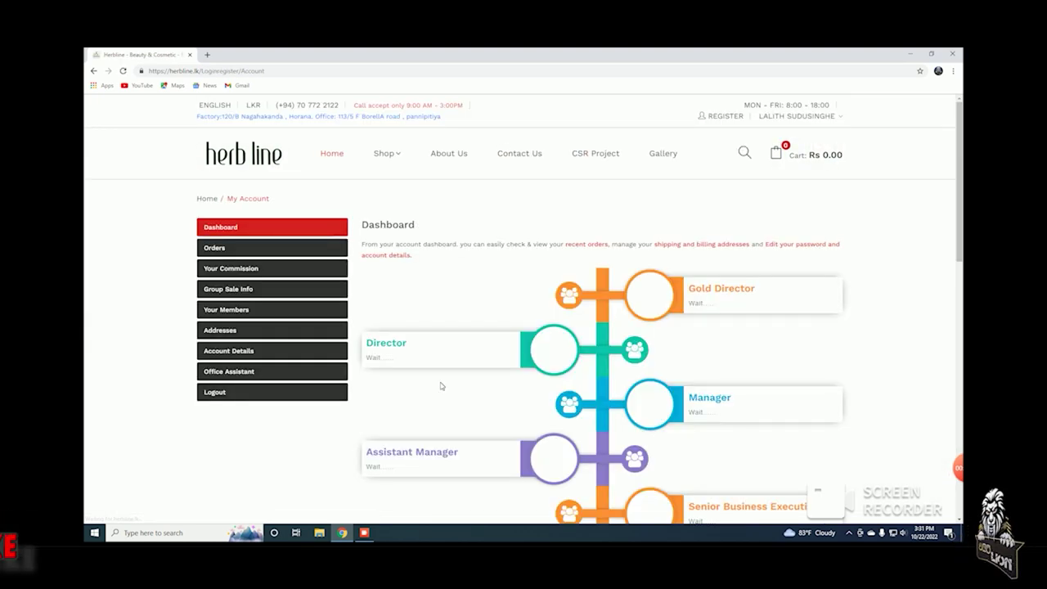
Review the member's list of past orders
click(253, 254)
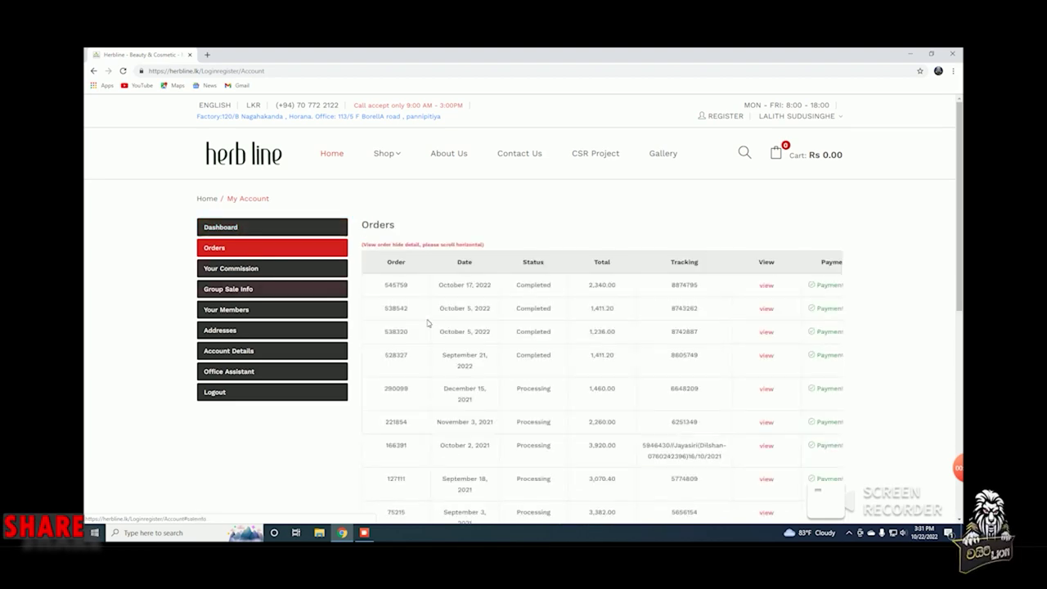
scroll(617, 311, down, 2)
scroll(619, 313, up, 2)
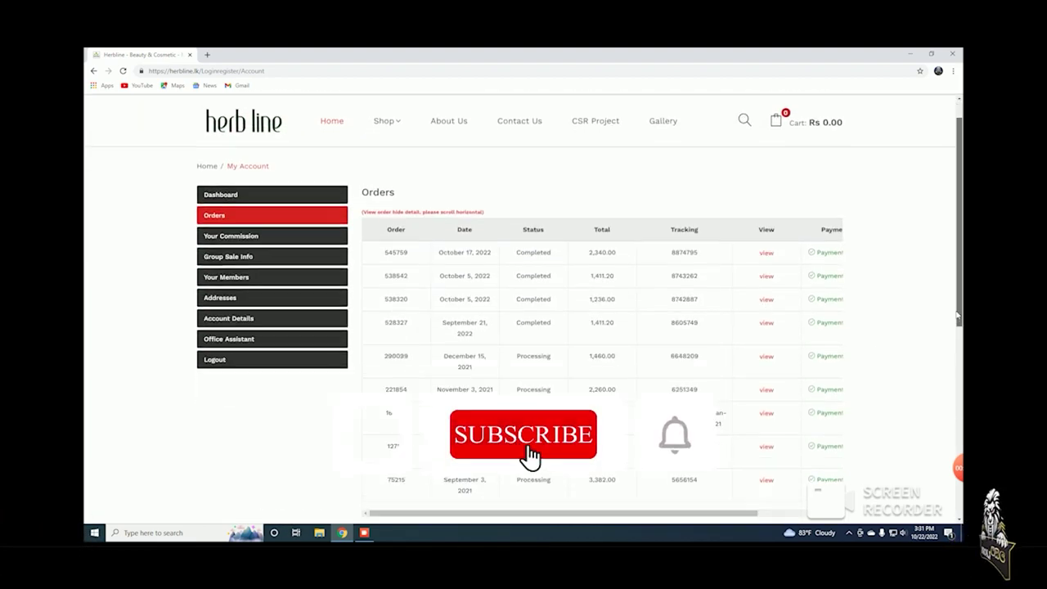
scroll(957, 315, down, 2)
scroll(560, 289, up, 3)
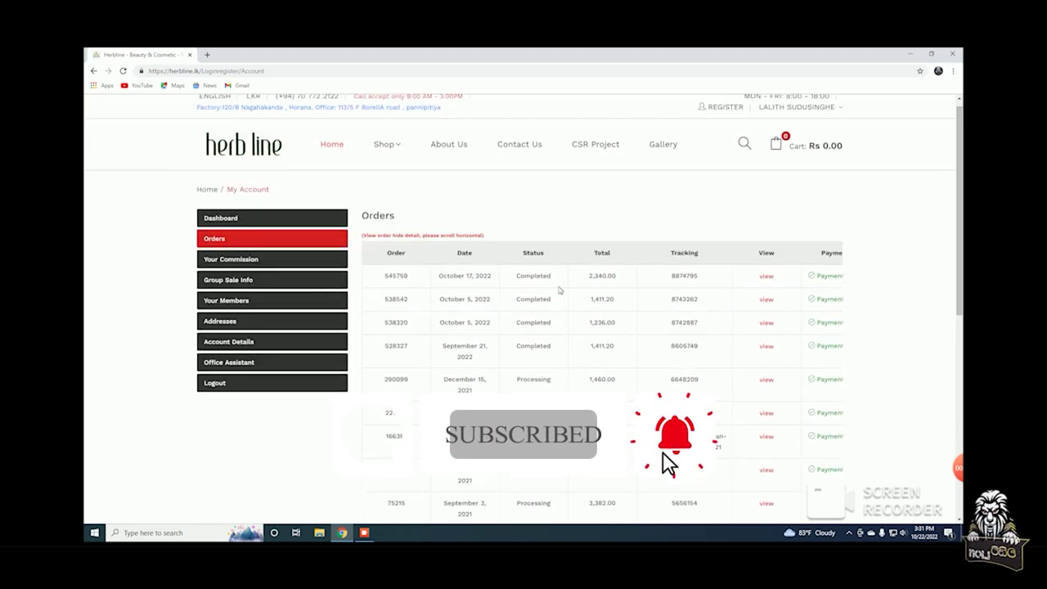
Show Your Commission for October 2022, totalling 1,056.68
click(268, 267)
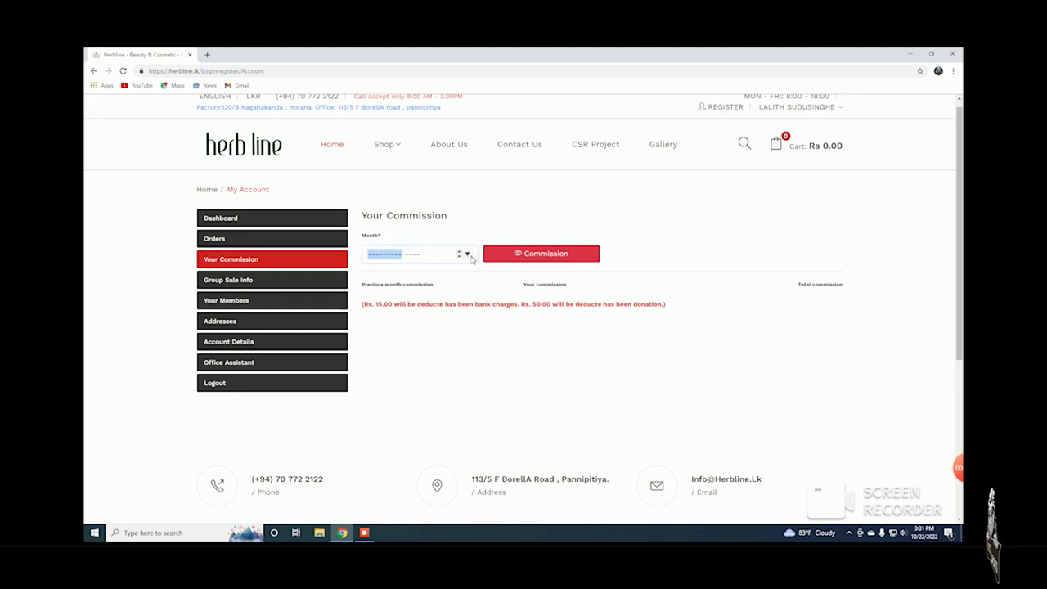
click(471, 256)
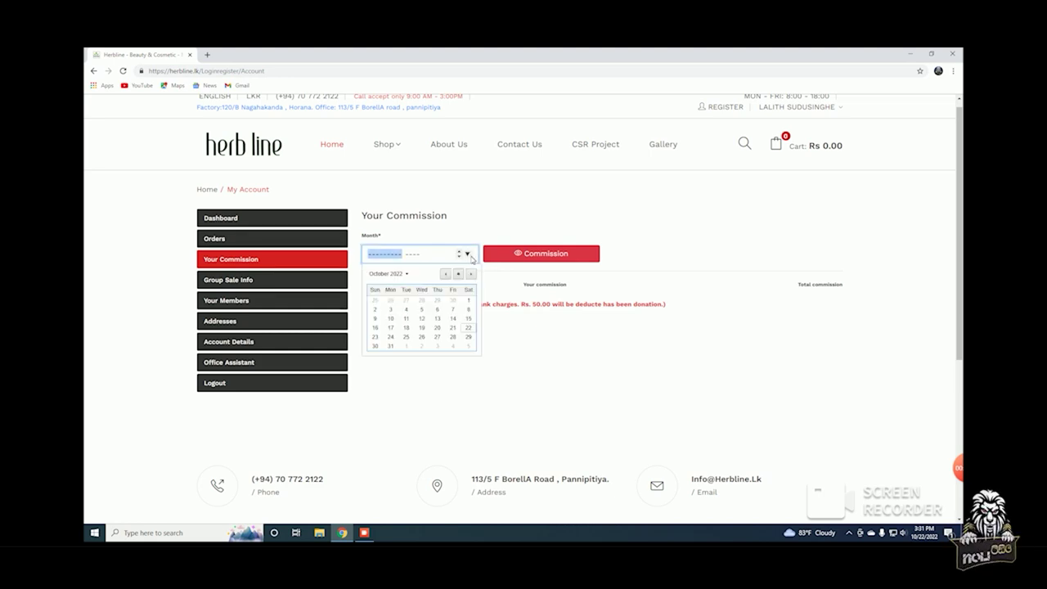
click(407, 274)
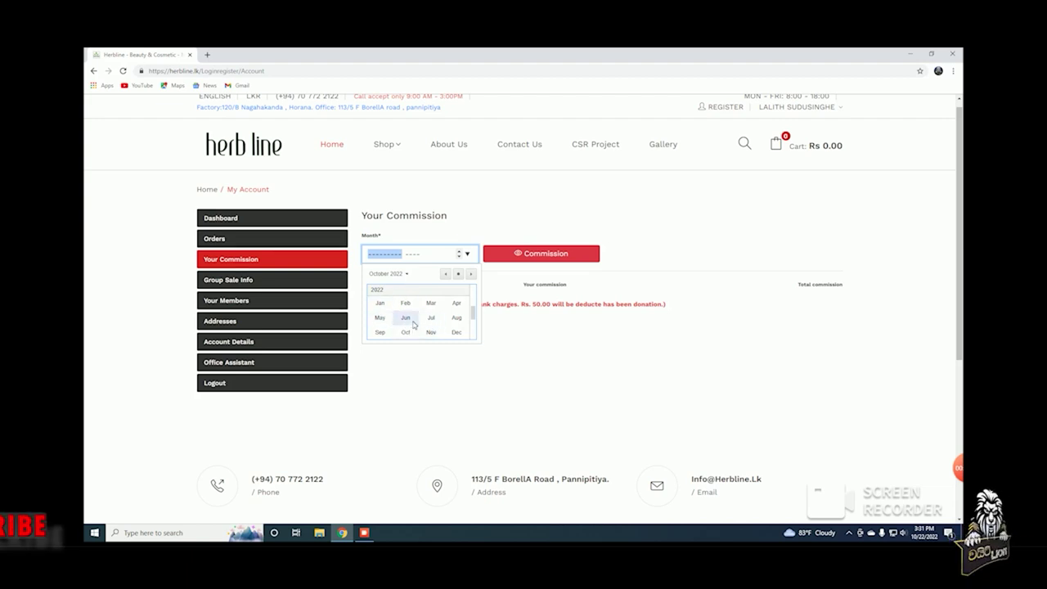
click(407, 319)
click(565, 255)
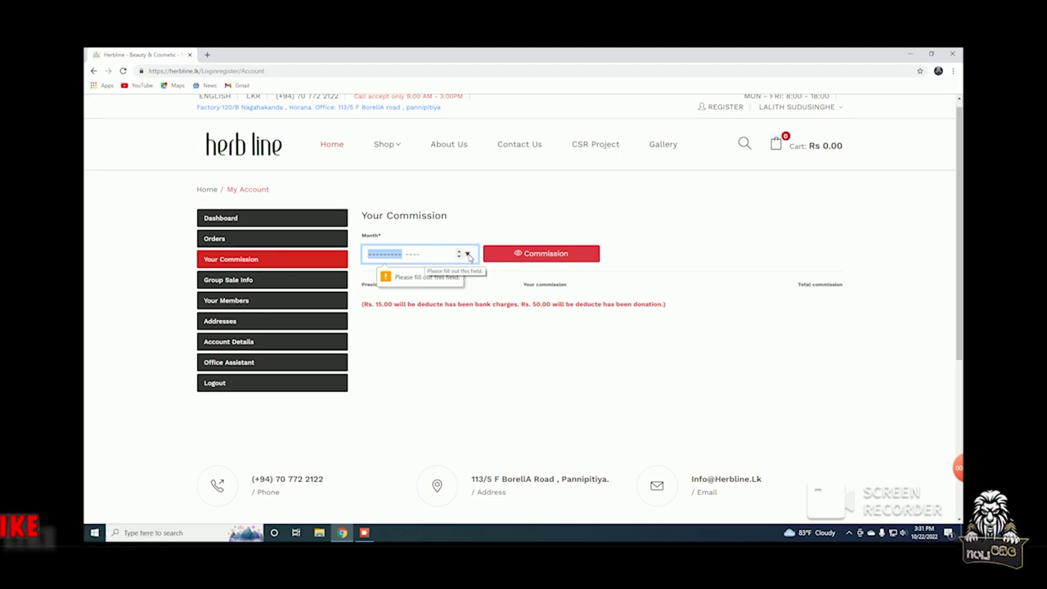
click(468, 253)
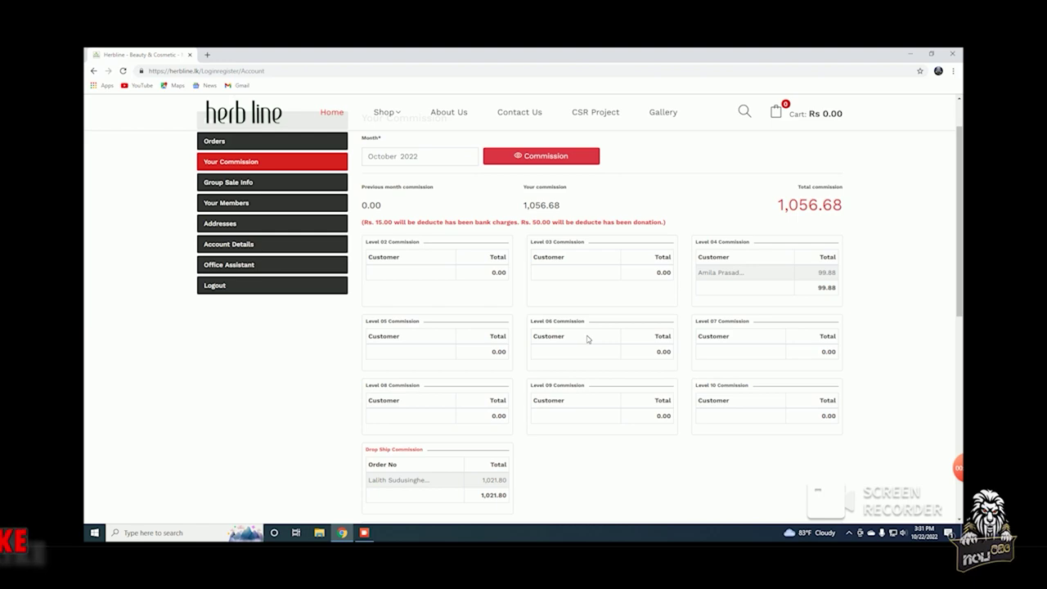
scroll(589, 340, up, 2)
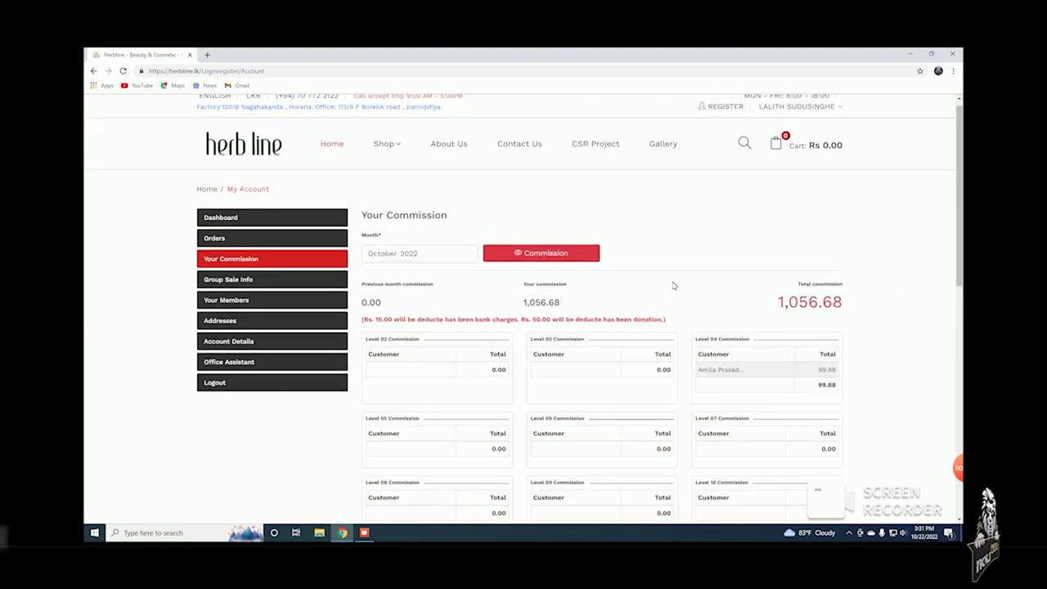
View Group Sale Info for October 2022, showing 7,541.00 in group sales
click(279, 283)
click(468, 256)
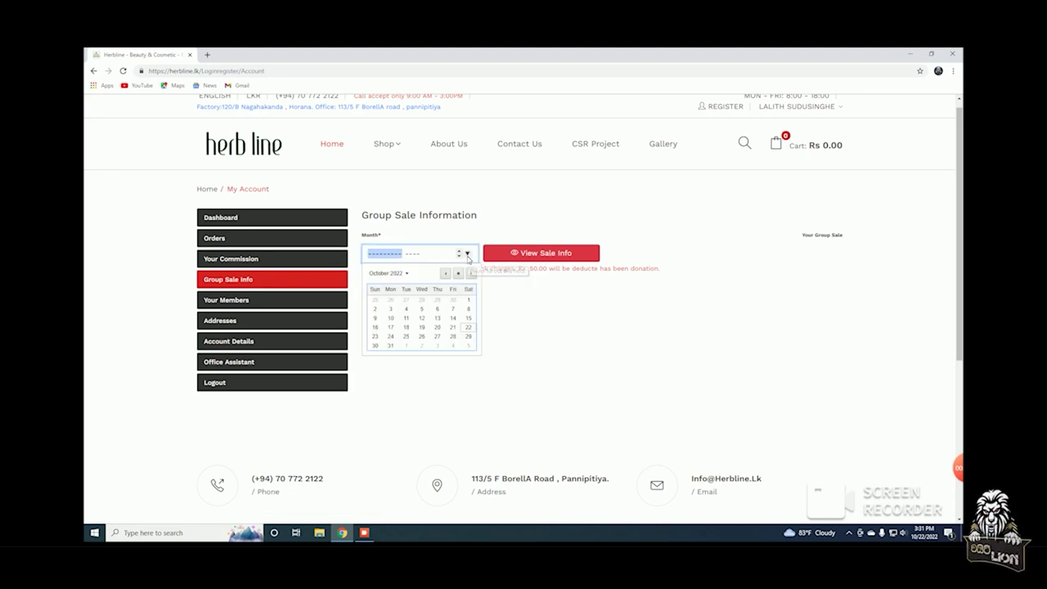
click(388, 274)
click(426, 333)
click(513, 254)
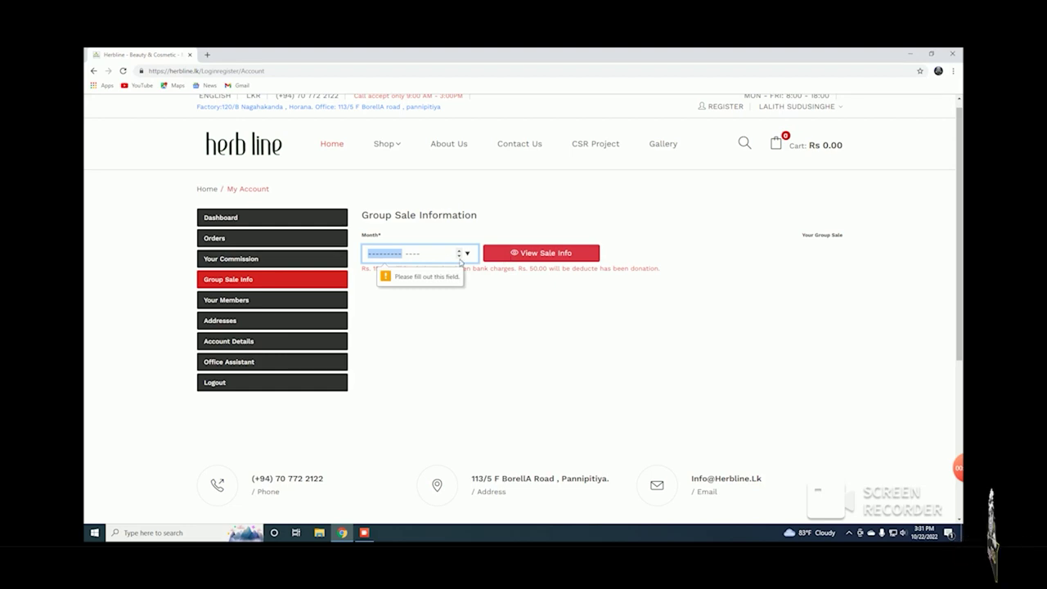
click(468, 254)
click(466, 329)
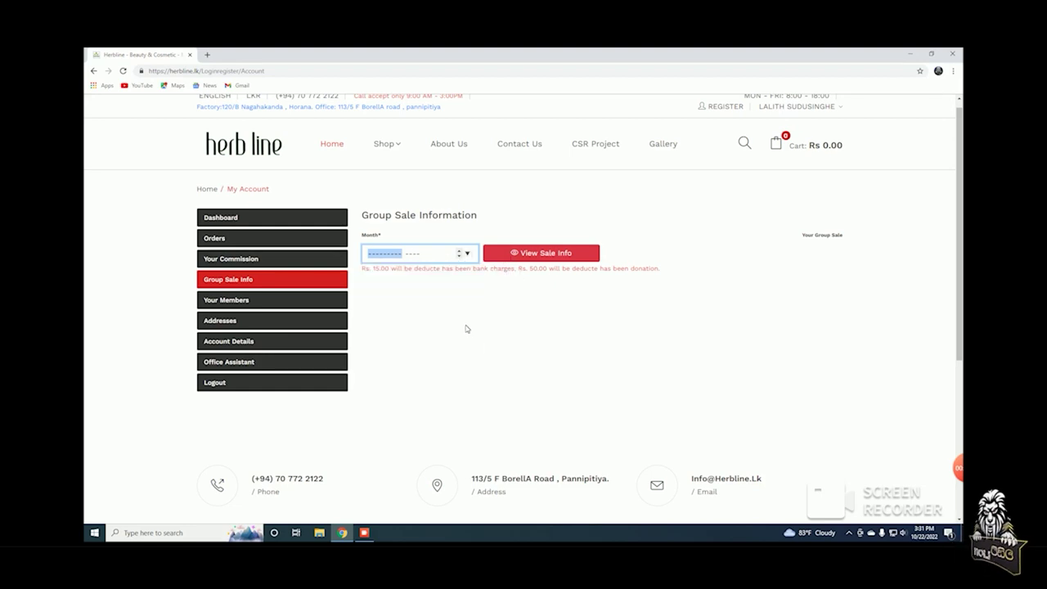
click(514, 252)
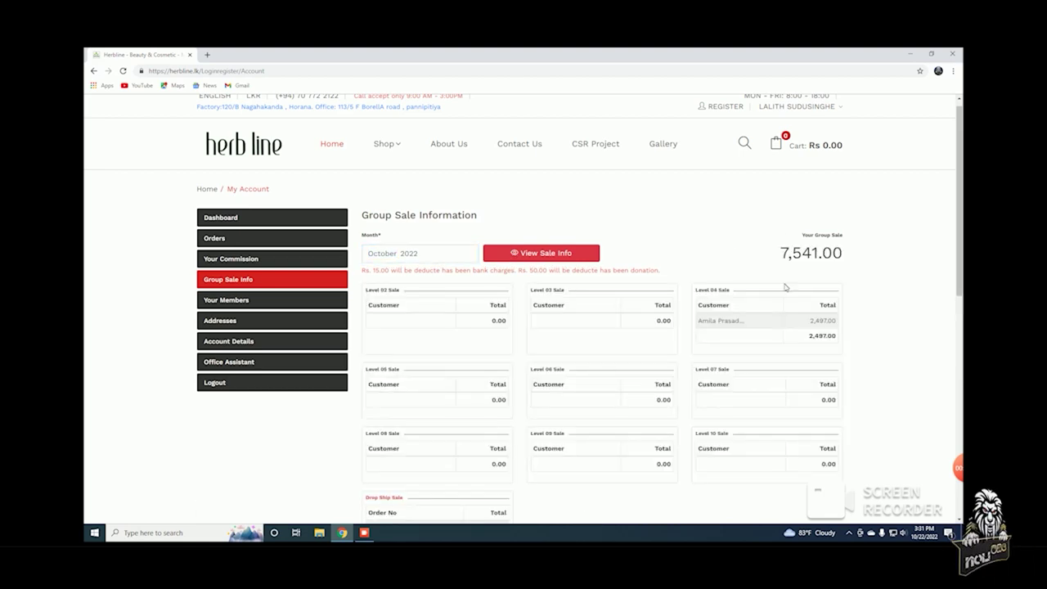
scroll(573, 317, down, 2)
scroll(575, 313, up, 3)
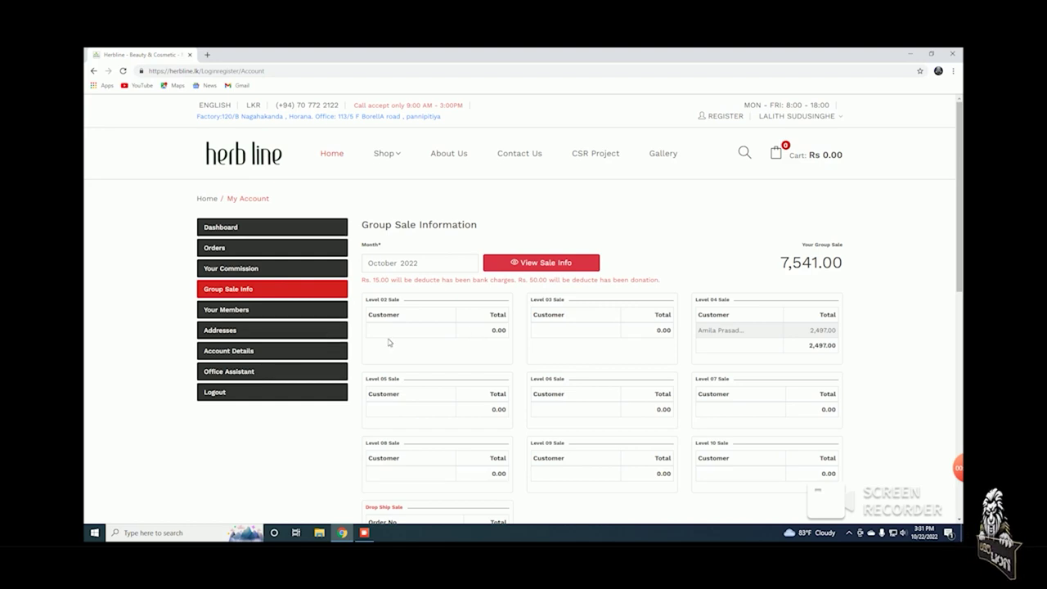
Expand Level 02, 03 and 04 in Your Members (11, 15, 32), then view Addresses
click(283, 311)
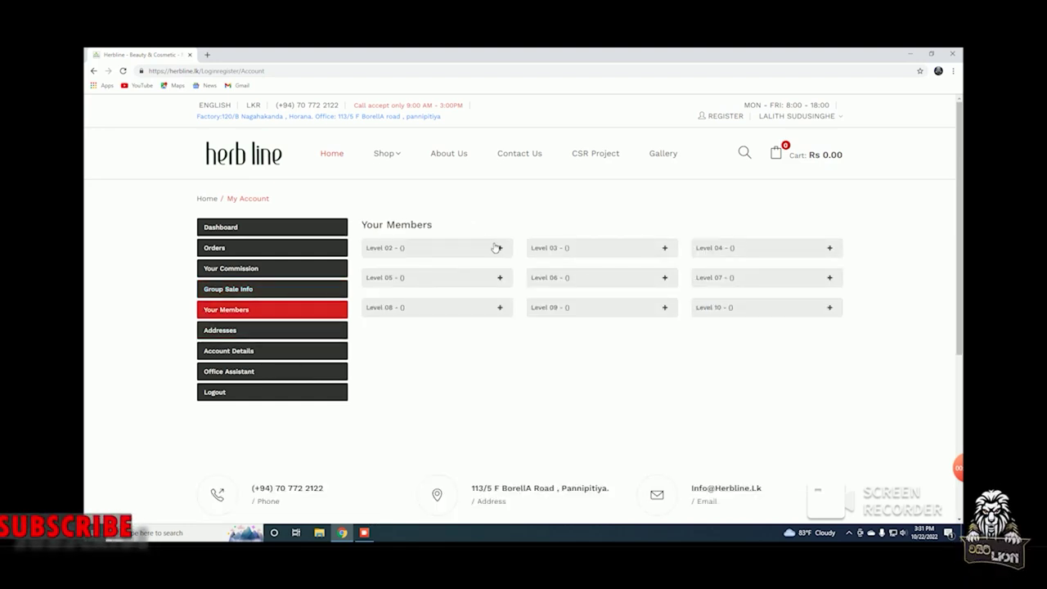
click(496, 248)
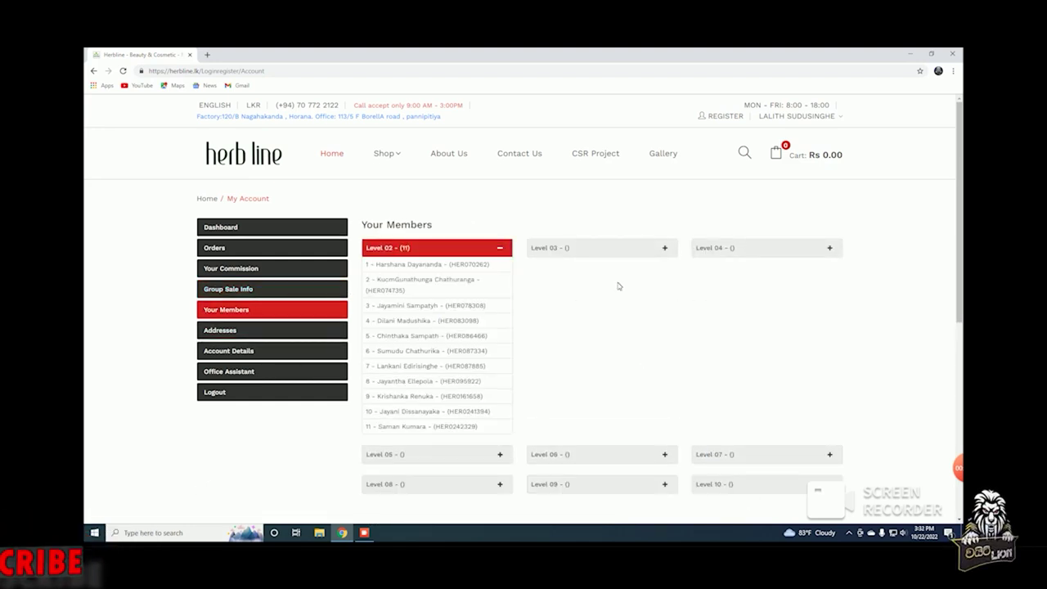
click(664, 249)
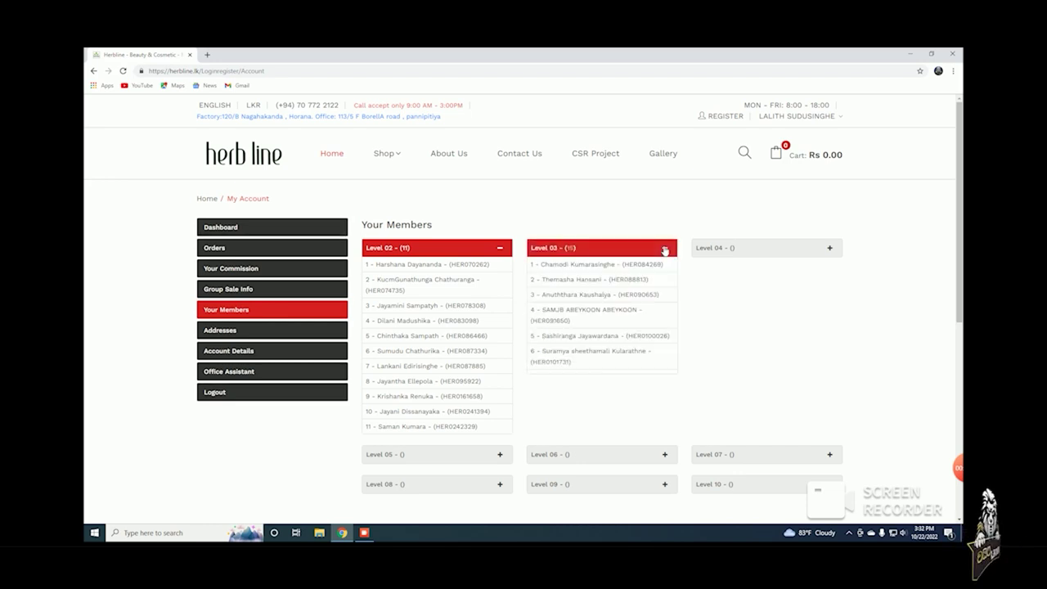
click(795, 251)
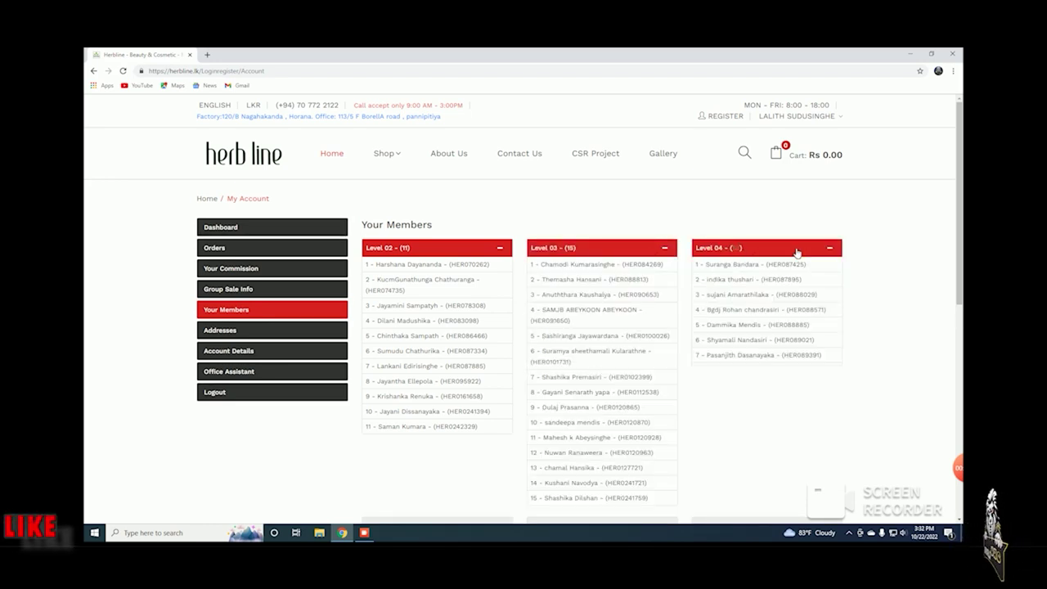
click(253, 335)
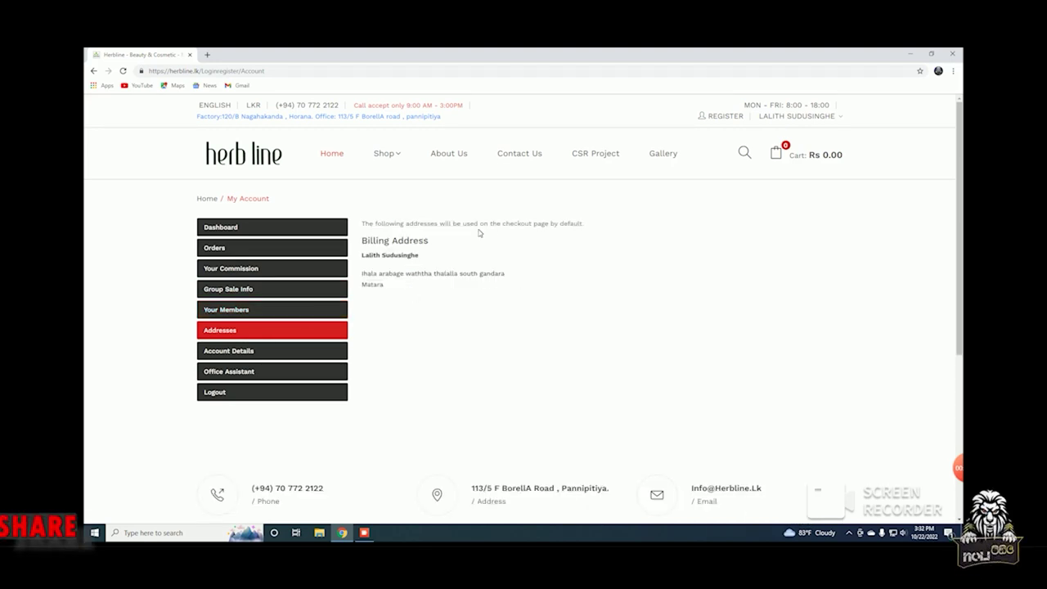
Check Account Details and the Ref Code, then view the ongoing Commission Issue in Office Assistant
click(267, 355)
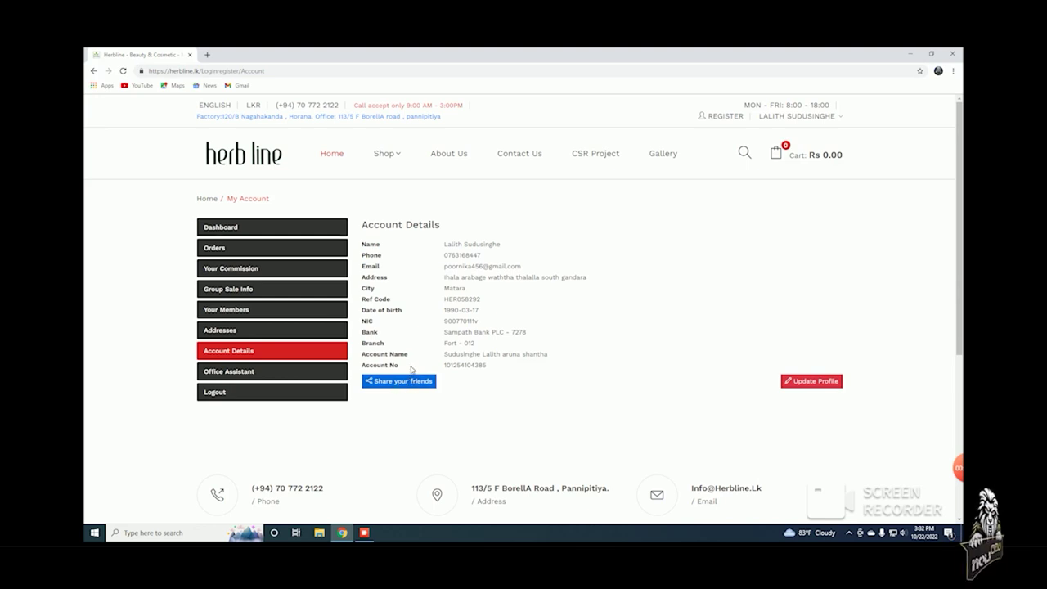
drag(484, 301, 442, 300)
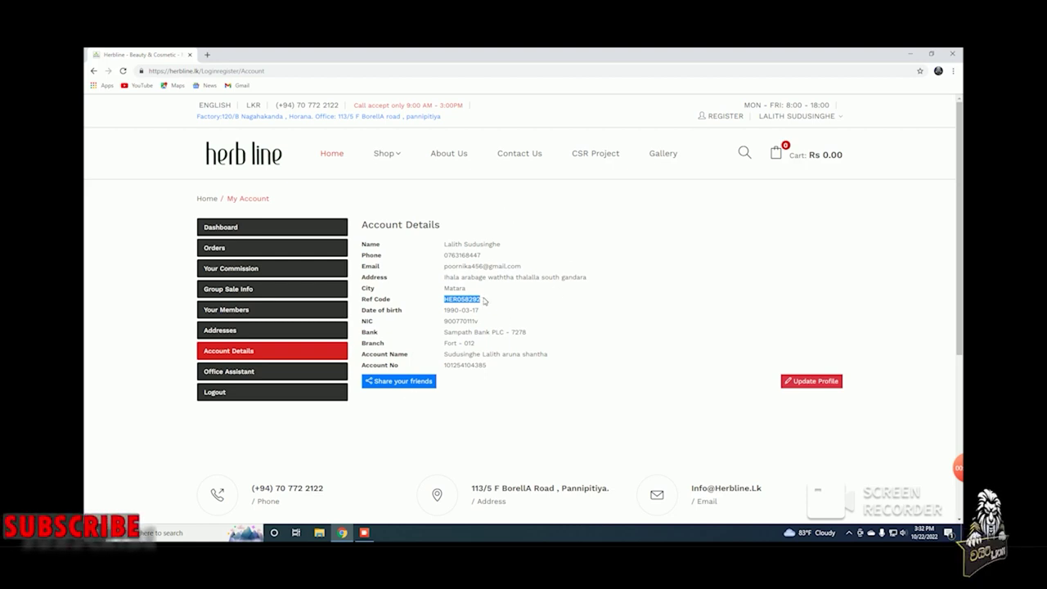
click(286, 375)
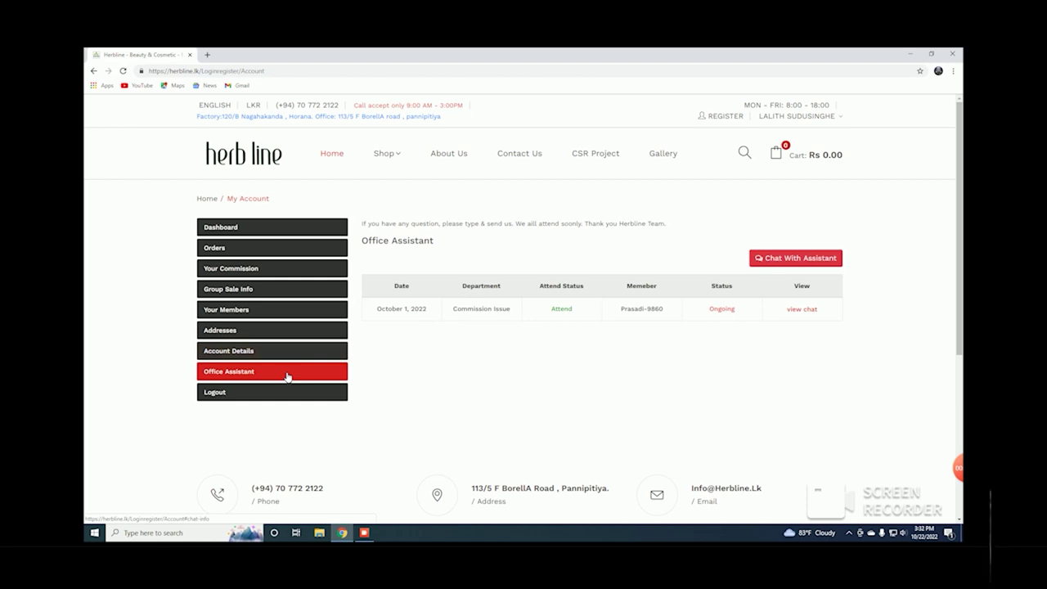
click(790, 260)
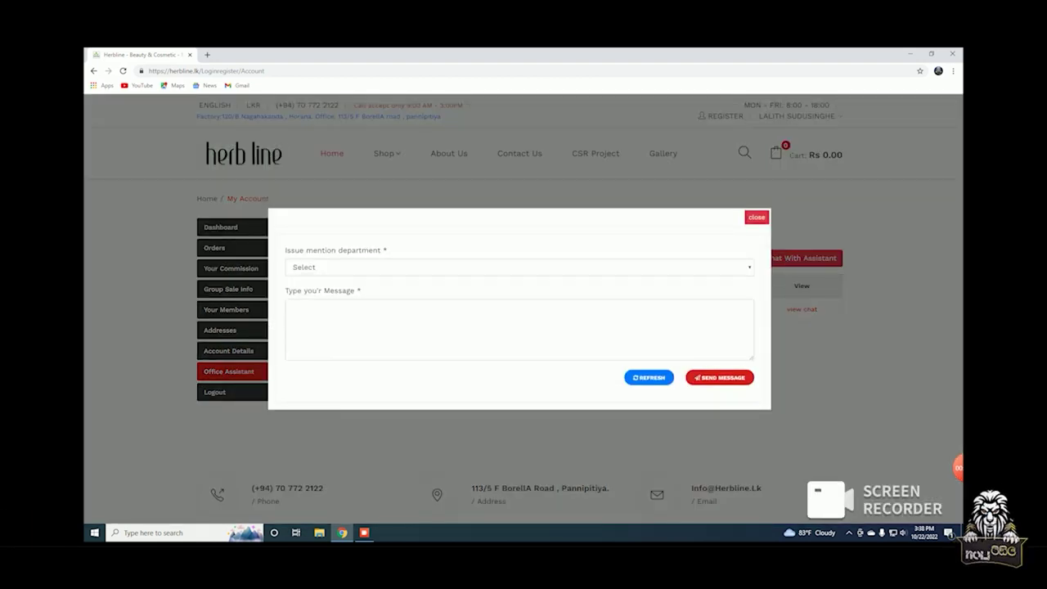
click(398, 270)
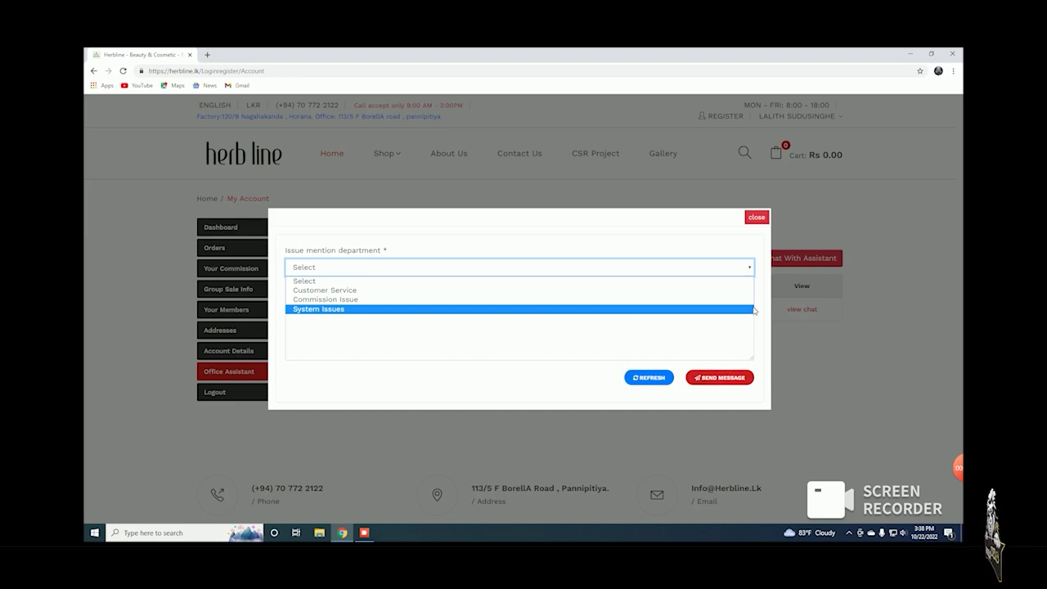
click(757, 218)
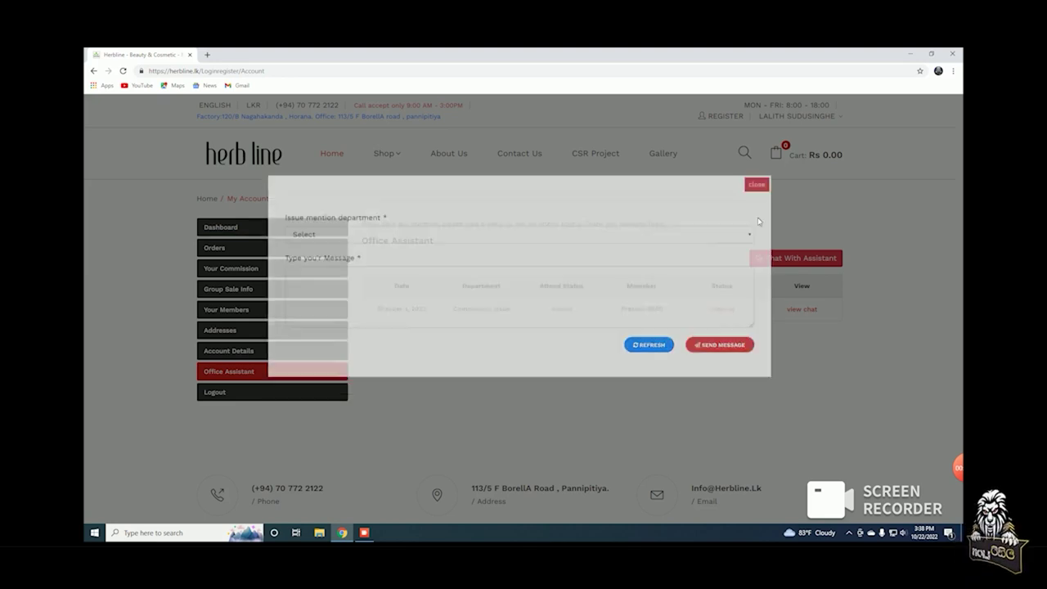